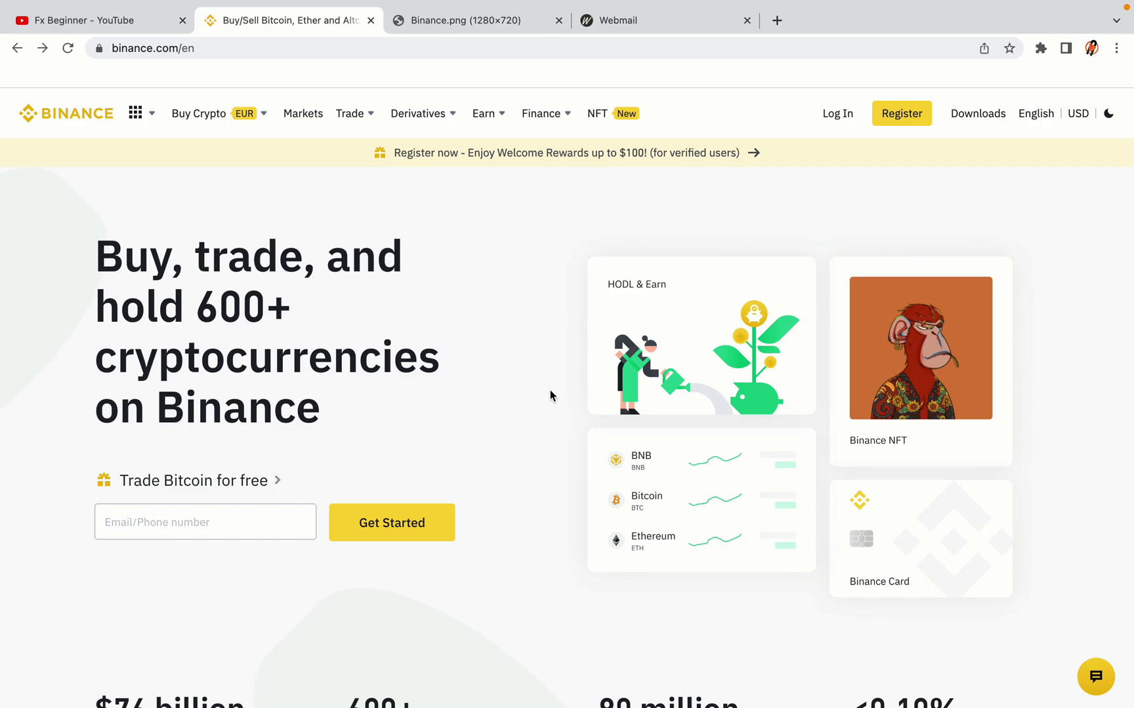
Scroll through the Binance homepage to look over its content.
scroll(550, 391, down, 5)
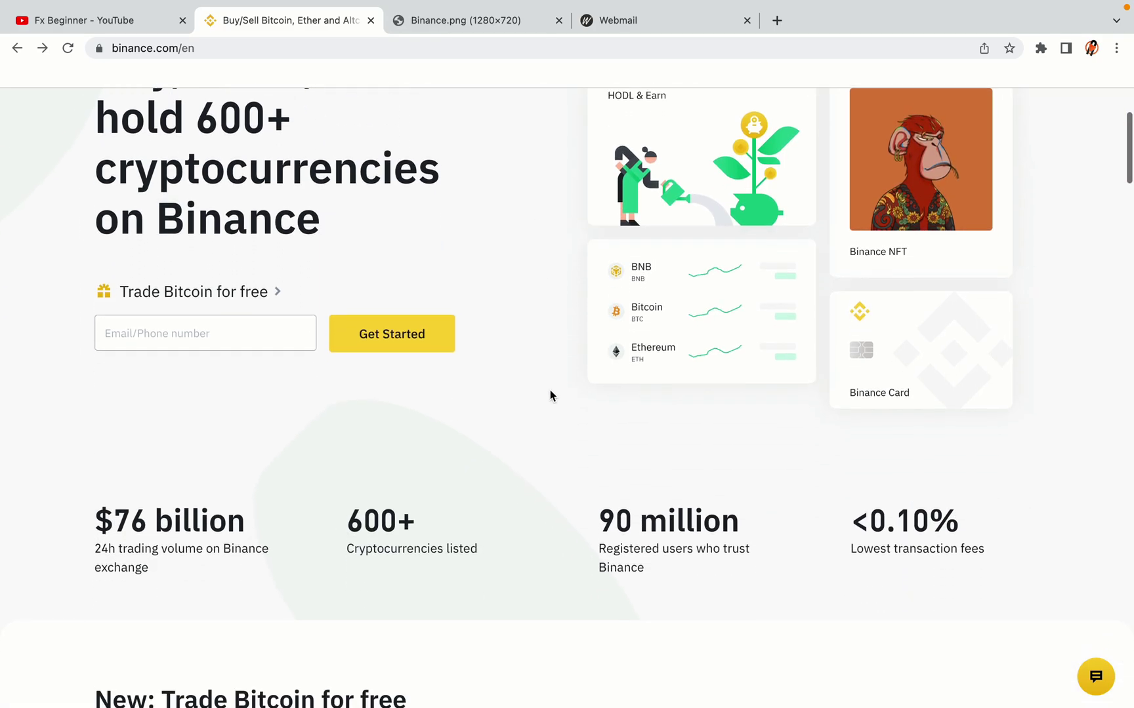
scroll(549, 394, down, 5)
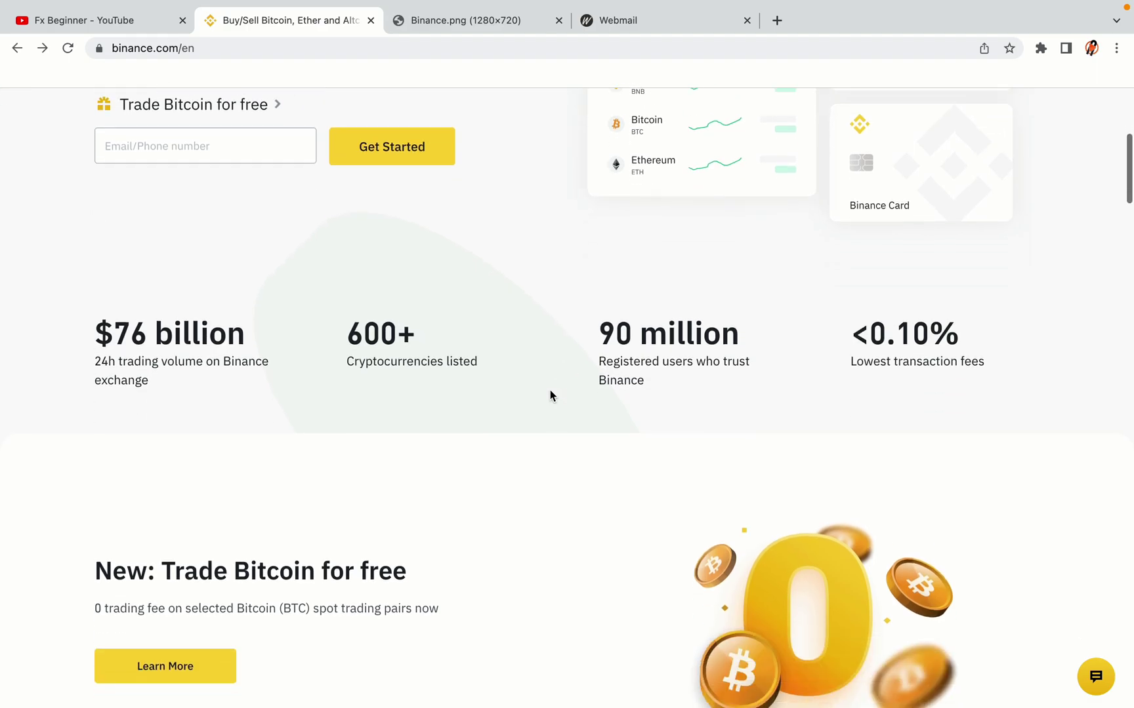
scroll(550, 396, down, 1)
scroll(550, 396, up, 3)
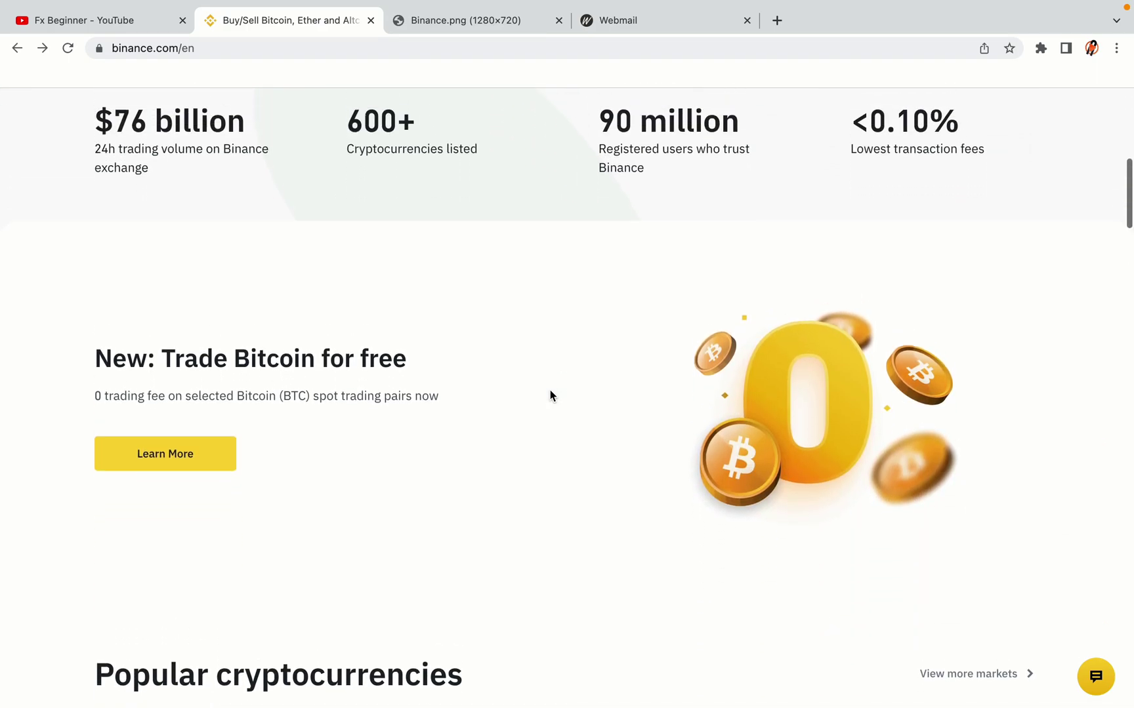
scroll(550, 395, down, 8)
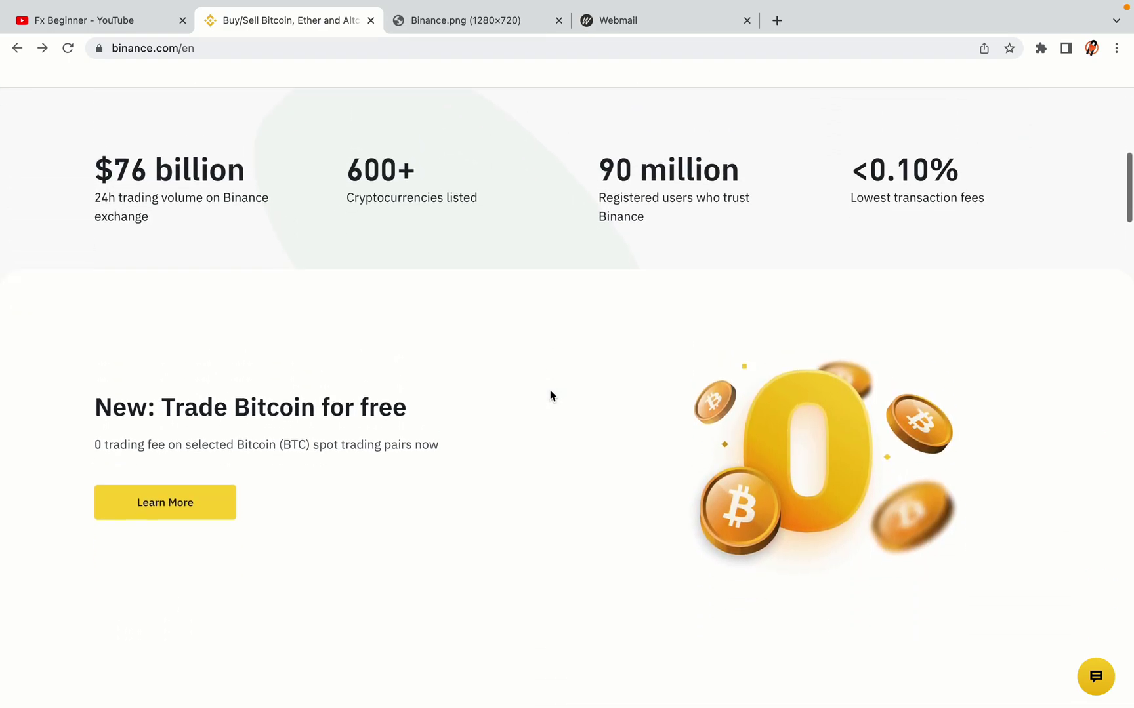
scroll(550, 393, down, 3)
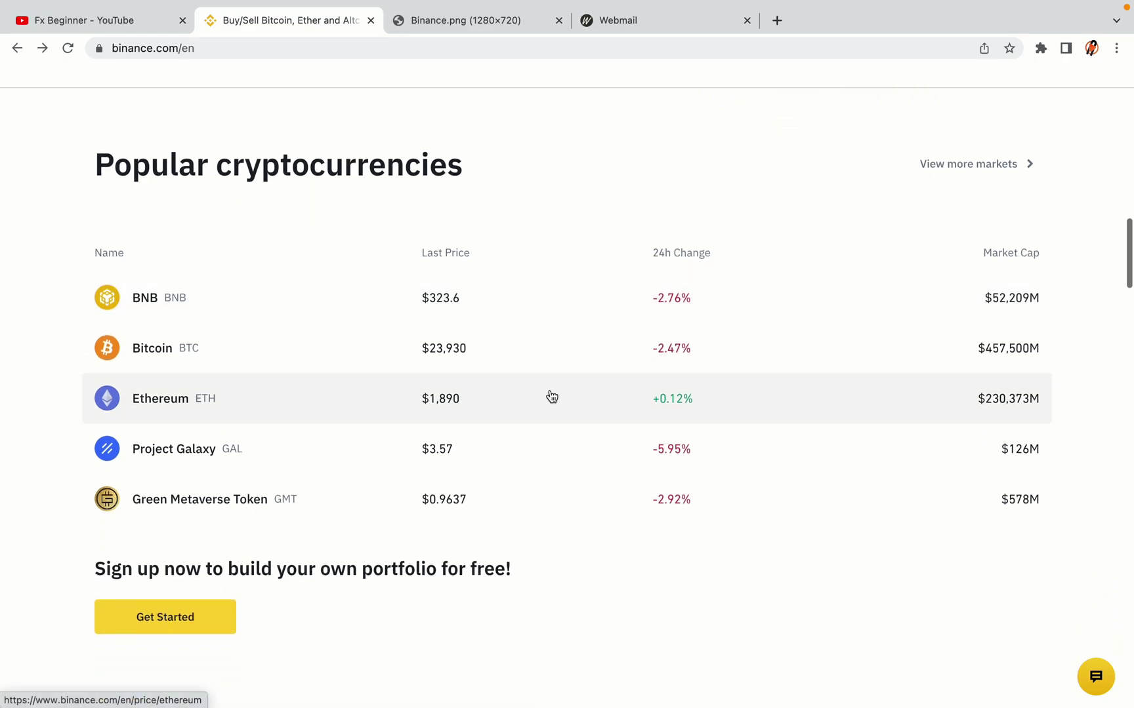
scroll(551, 396, down, 10)
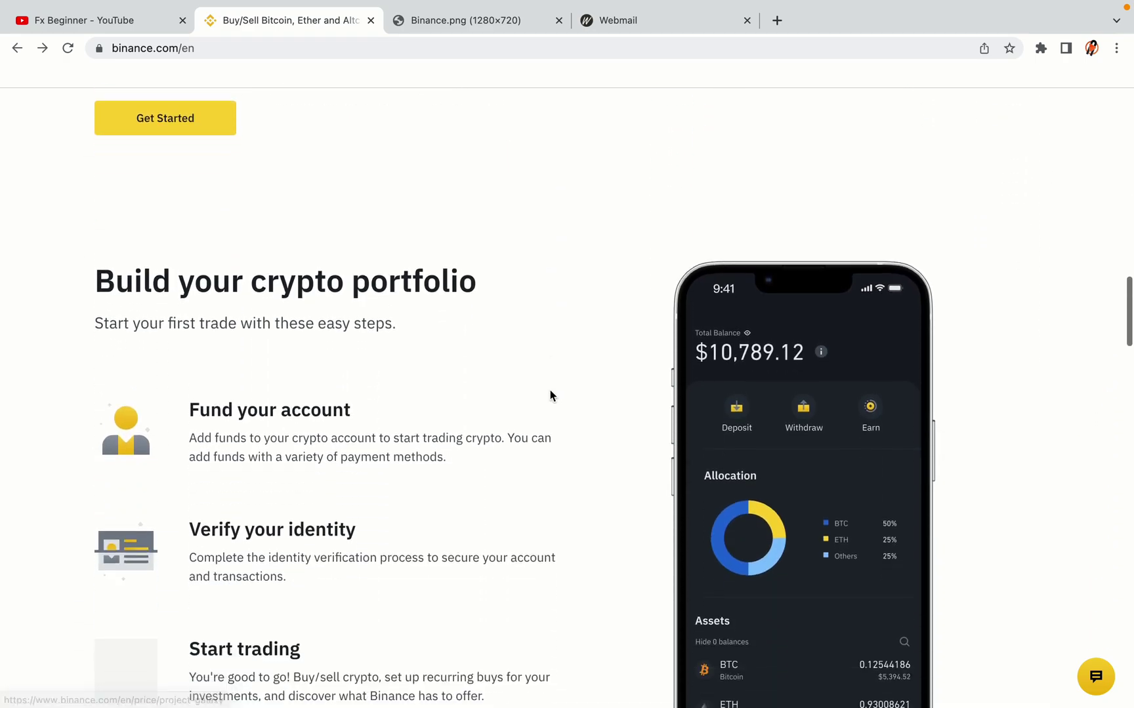
scroll(550, 396, down, 1)
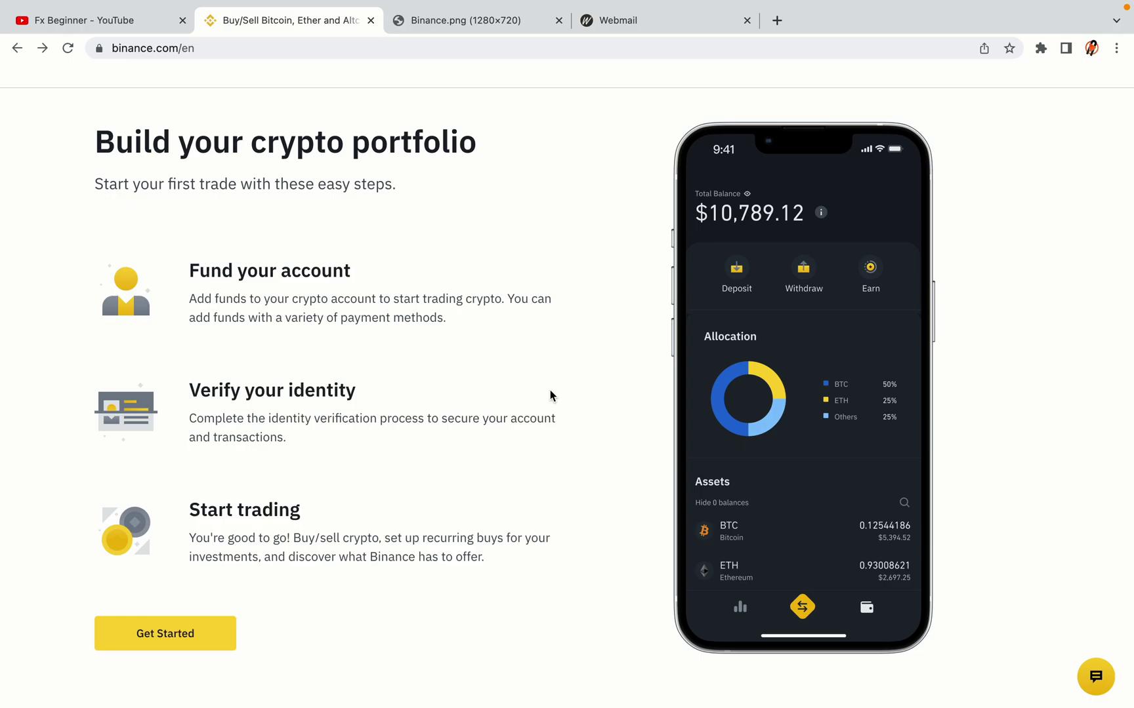
scroll(550, 395, down, 10)
scroll(550, 396, down, 9)
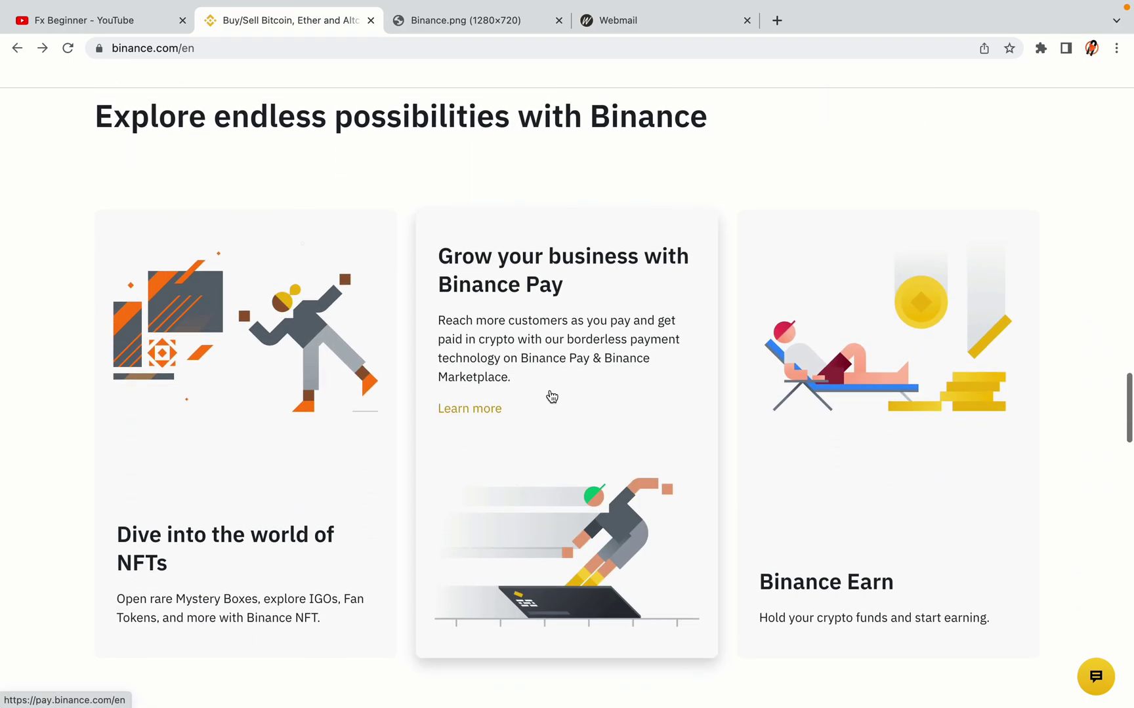
scroll(550, 395, down, 10)
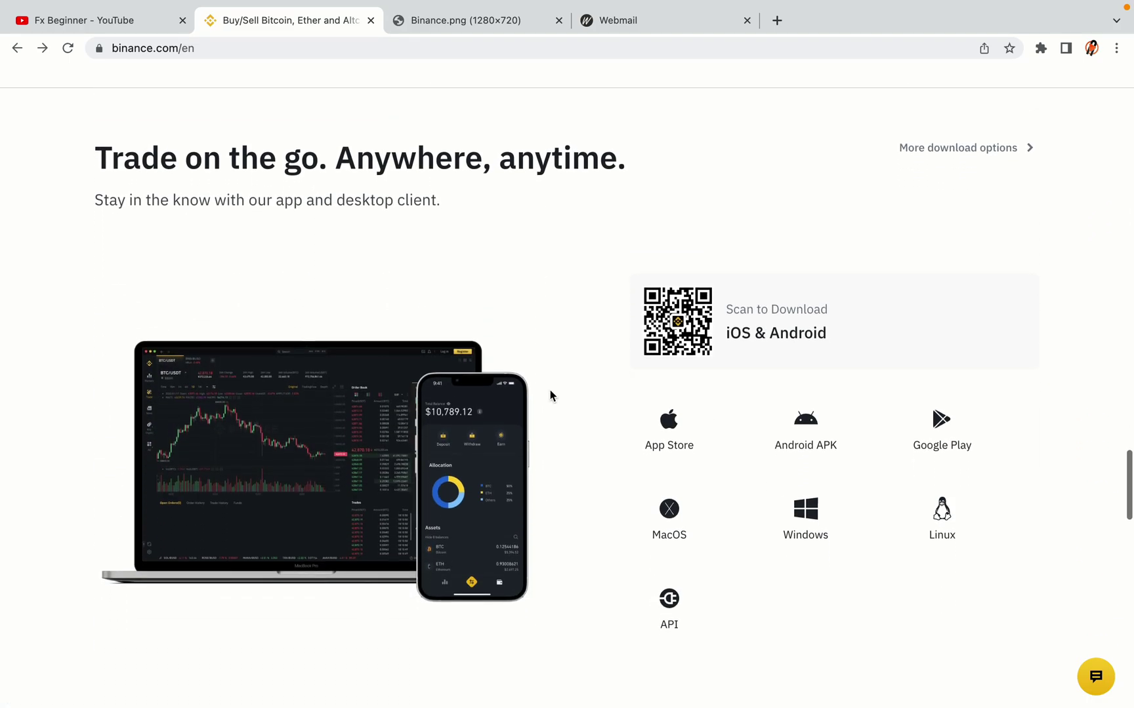
scroll(550, 395, down, 2)
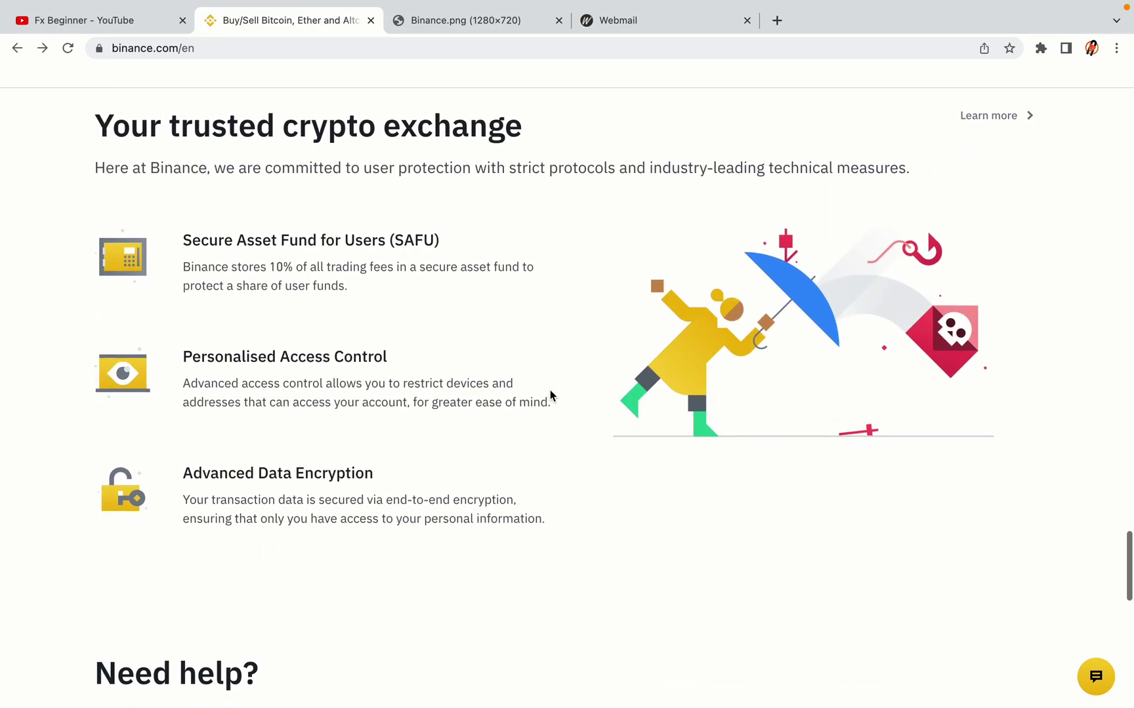
scroll(550, 389, down, 7)
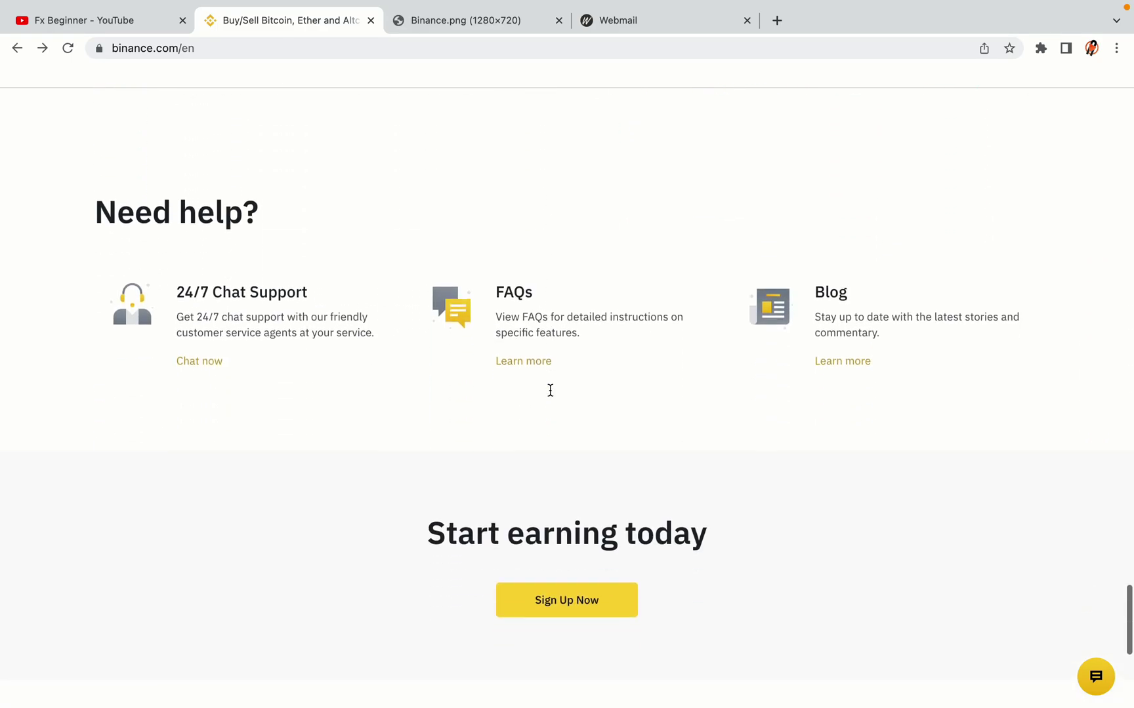
scroll(550, 395, up, 4)
scroll(550, 395, up, 20)
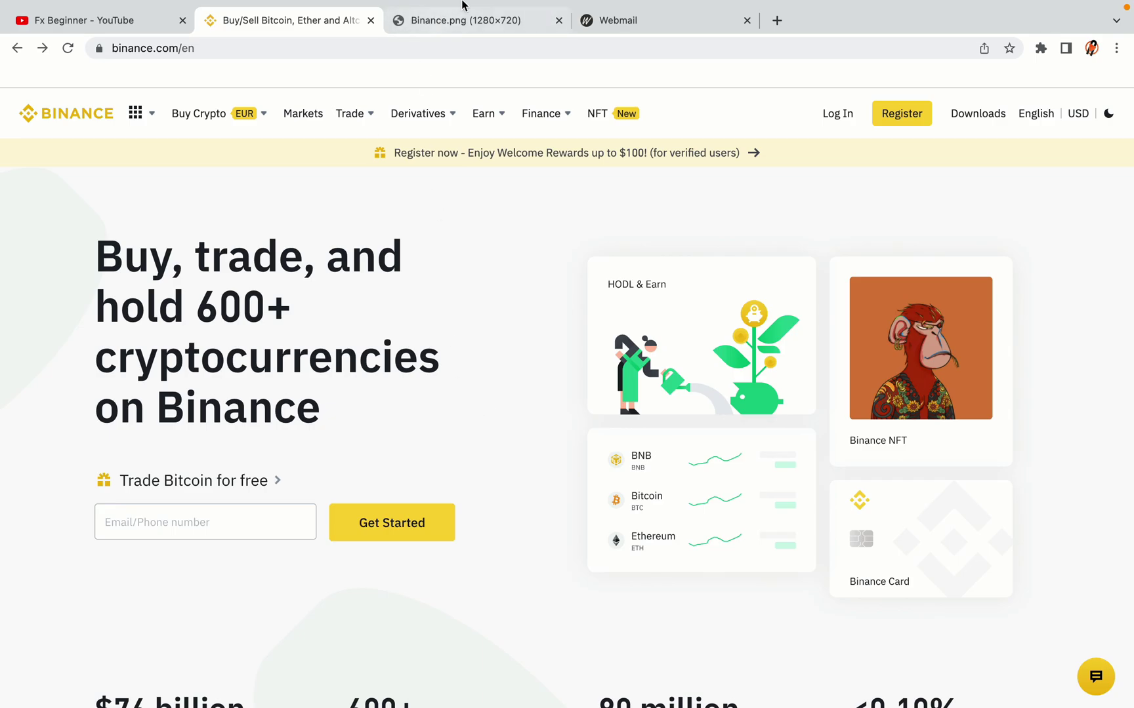
After viewing Binance.png, start registration and choose signing up with phone or email.
click(473, 18)
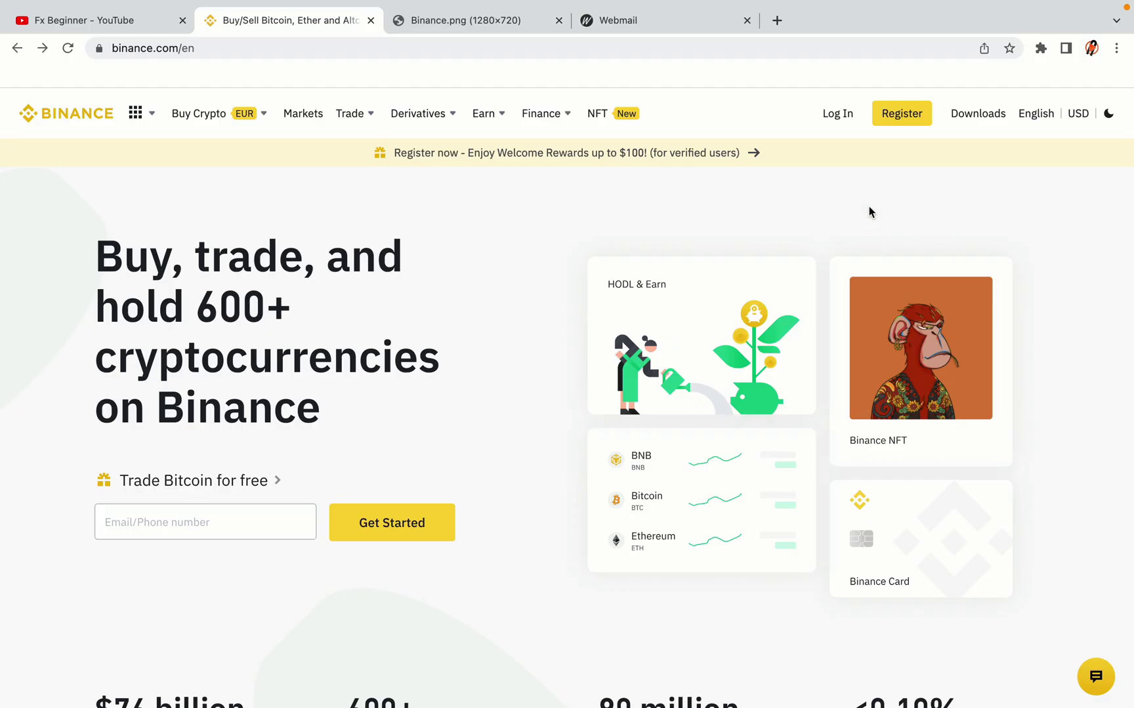
click(911, 123)
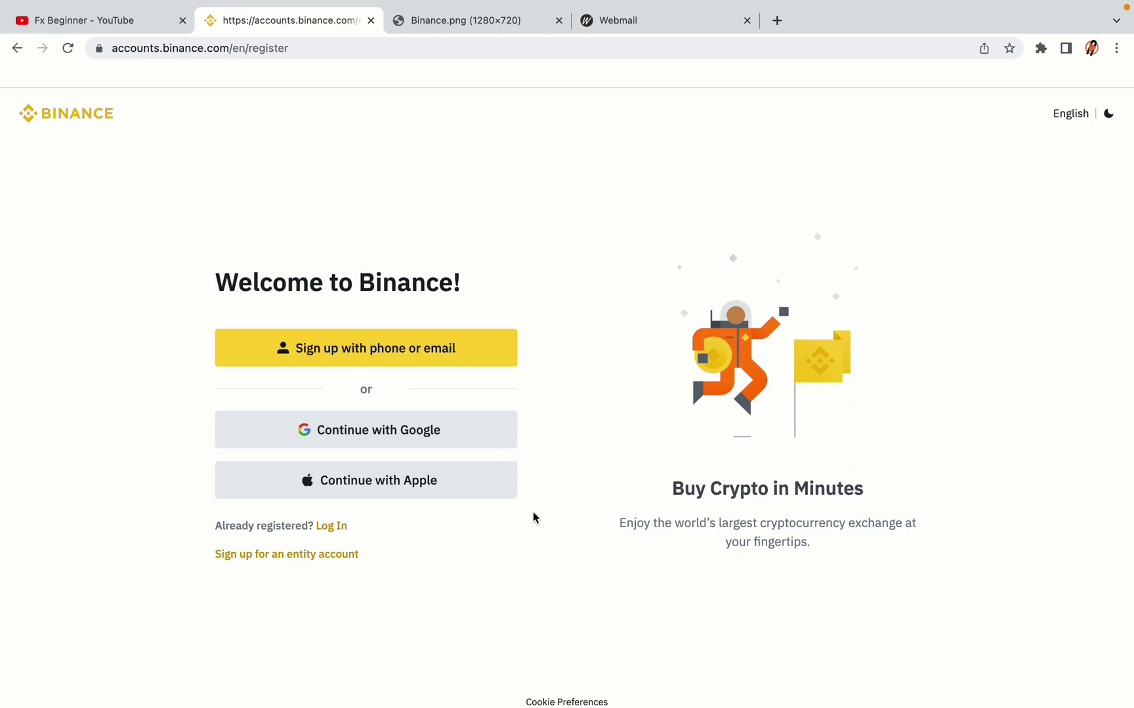
click(466, 362)
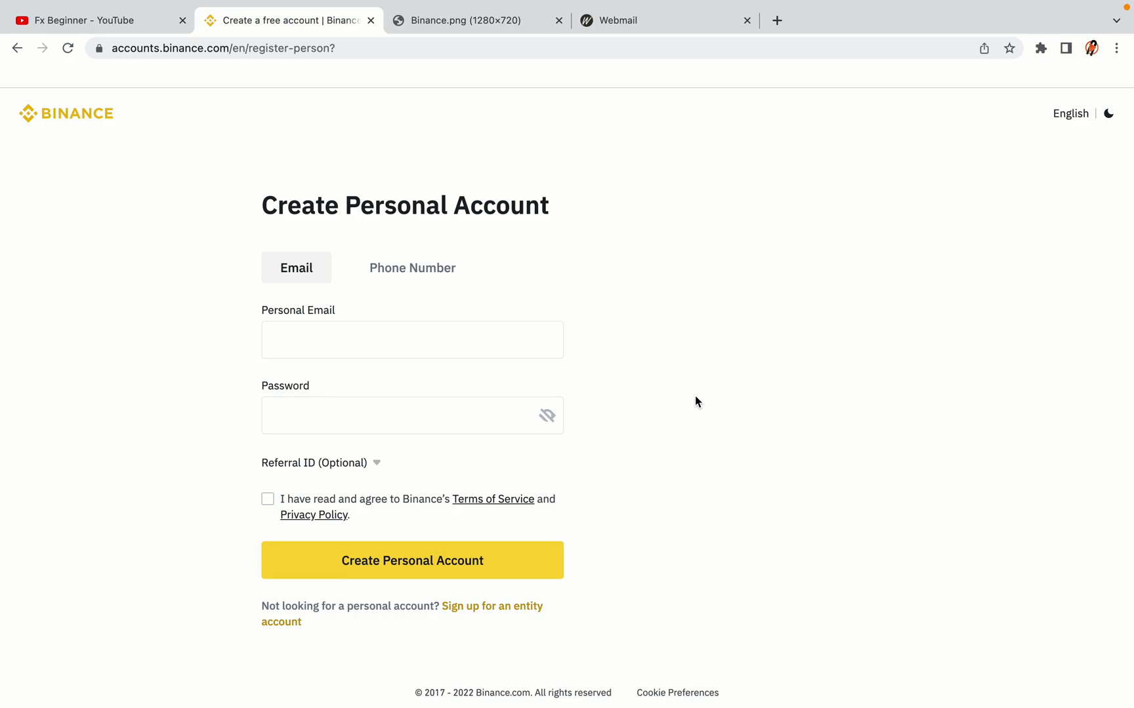
Submit the new personal account with email and password, then switch to the Webmail inbox.
click(524, 412)
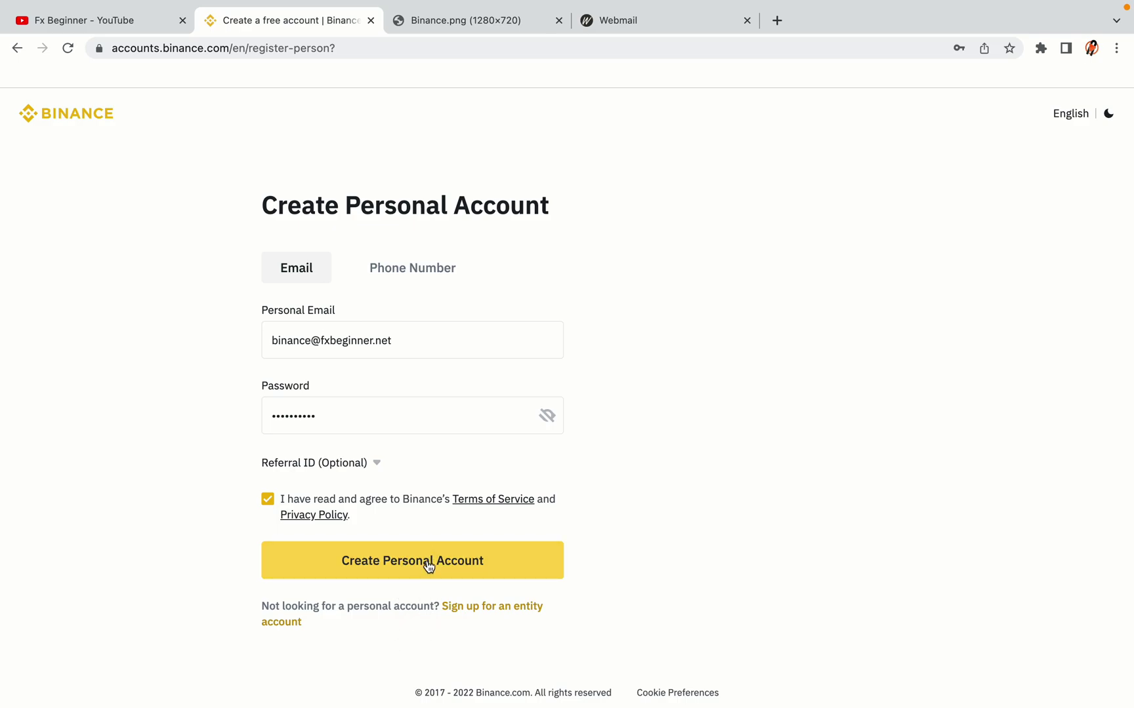
click(432, 569)
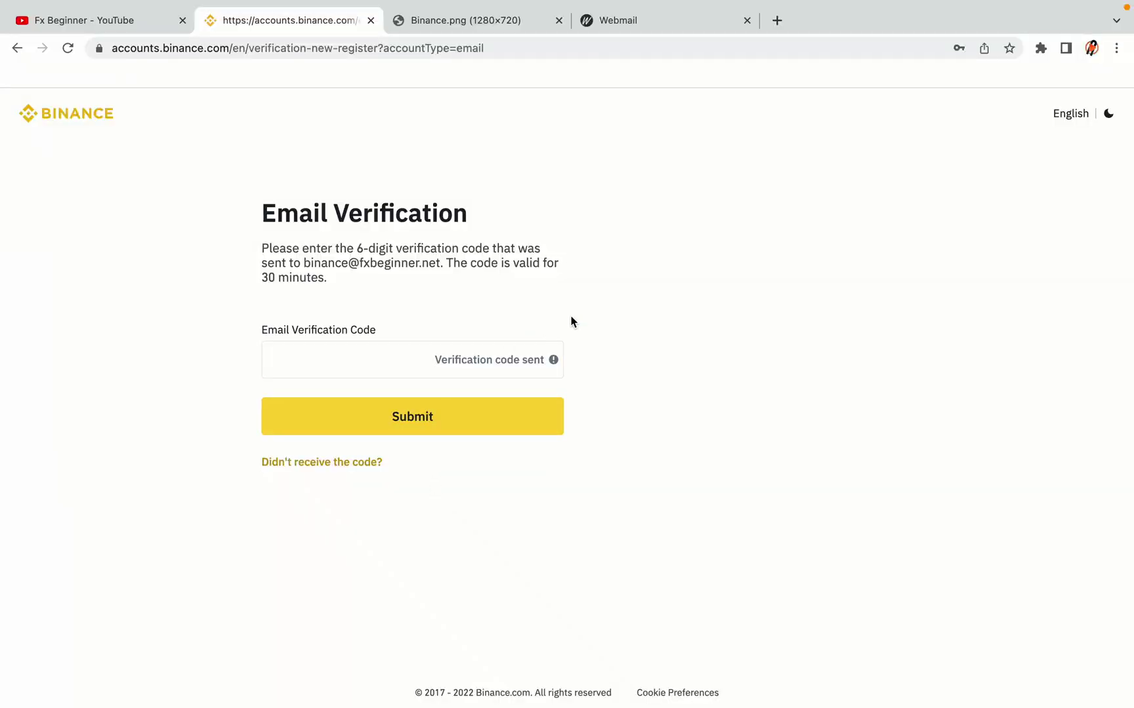
drag(639, 20, 451, 20)
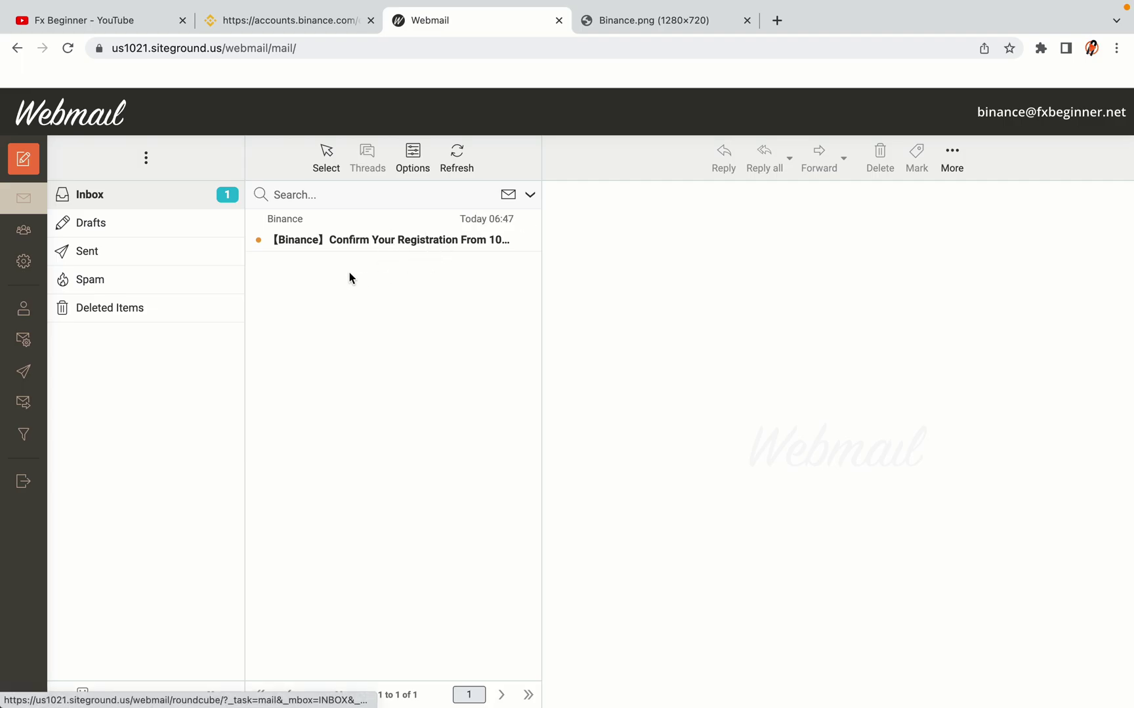
Open Binance's Confirm Your Registration email in Webmail.
click(397, 240)
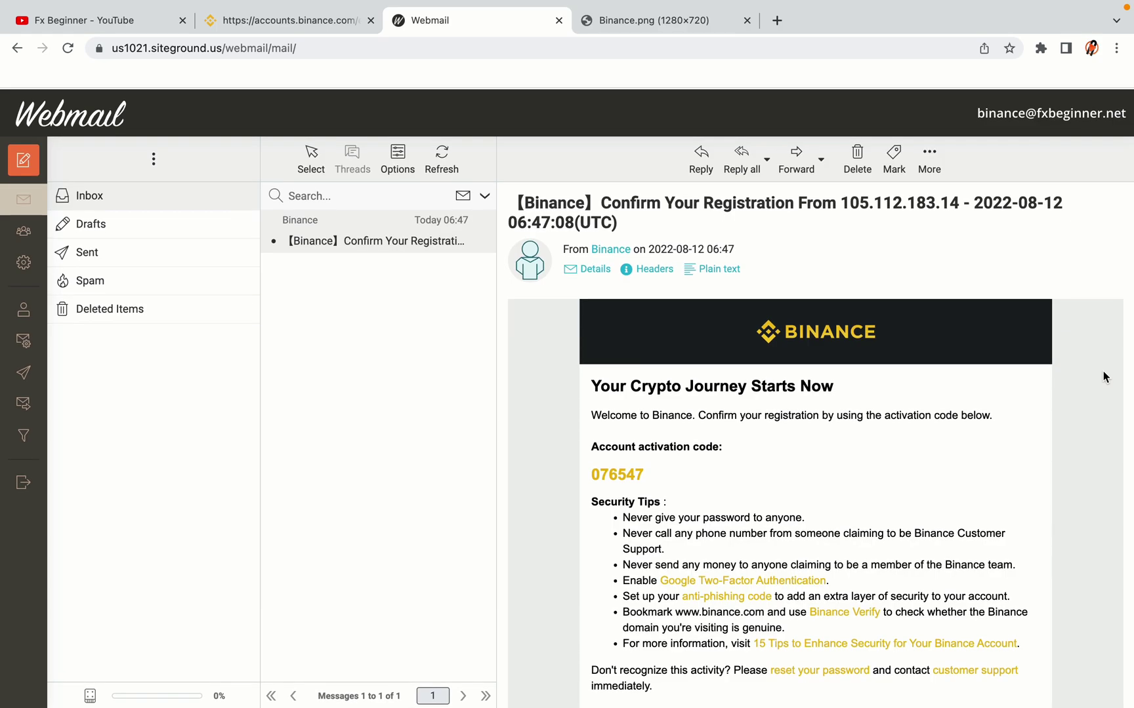
scroll(849, 374, down, 1)
scroll(849, 379, down, 4)
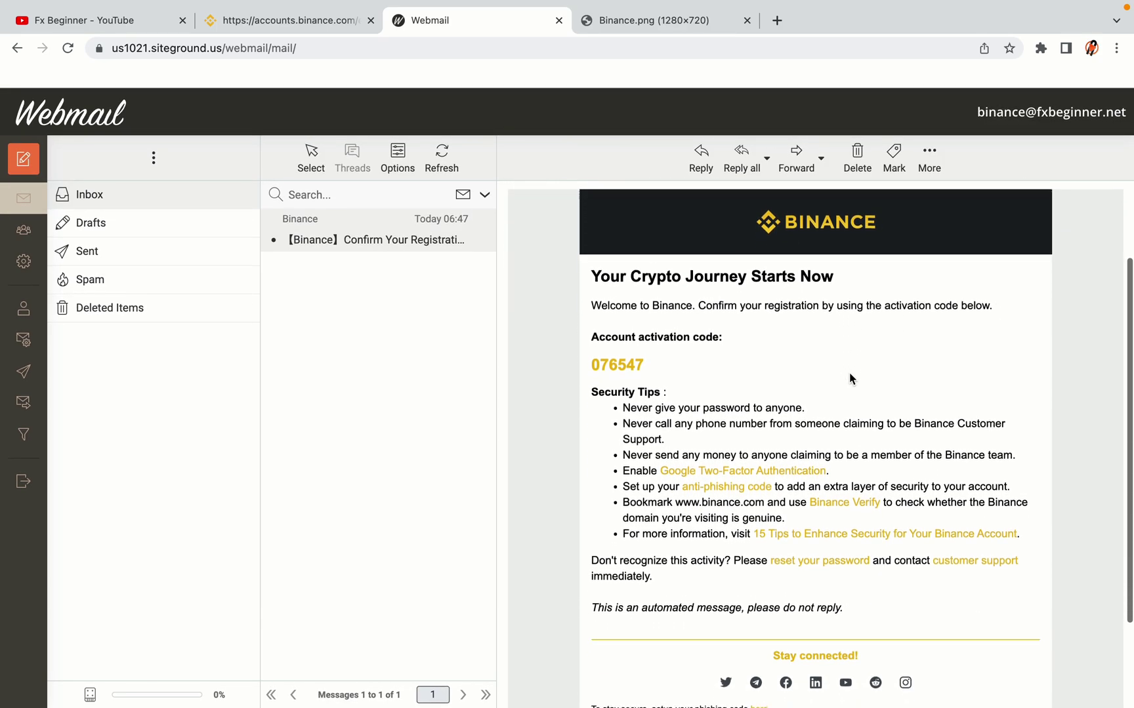
scroll(849, 379, up, 2)
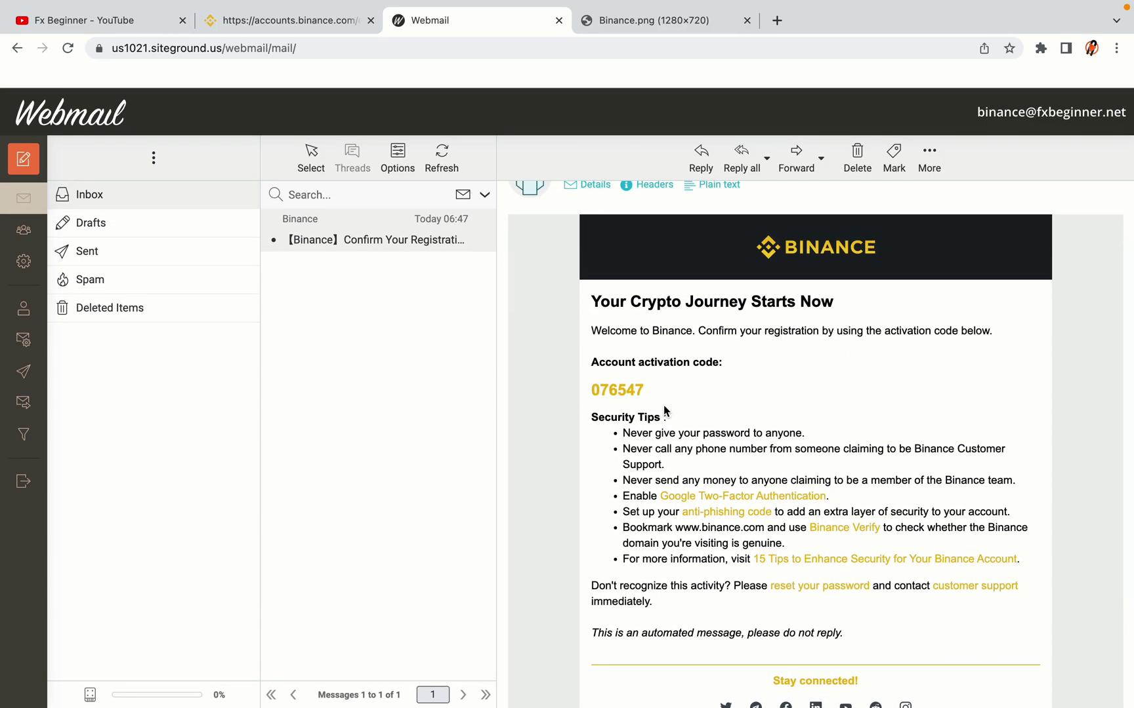
Copy the account activation code from the email and return to the Binance tab.
drag(592, 394, 644, 389)
click(644, 389)
drag(592, 390, 643, 389)
right_click(630, 390)
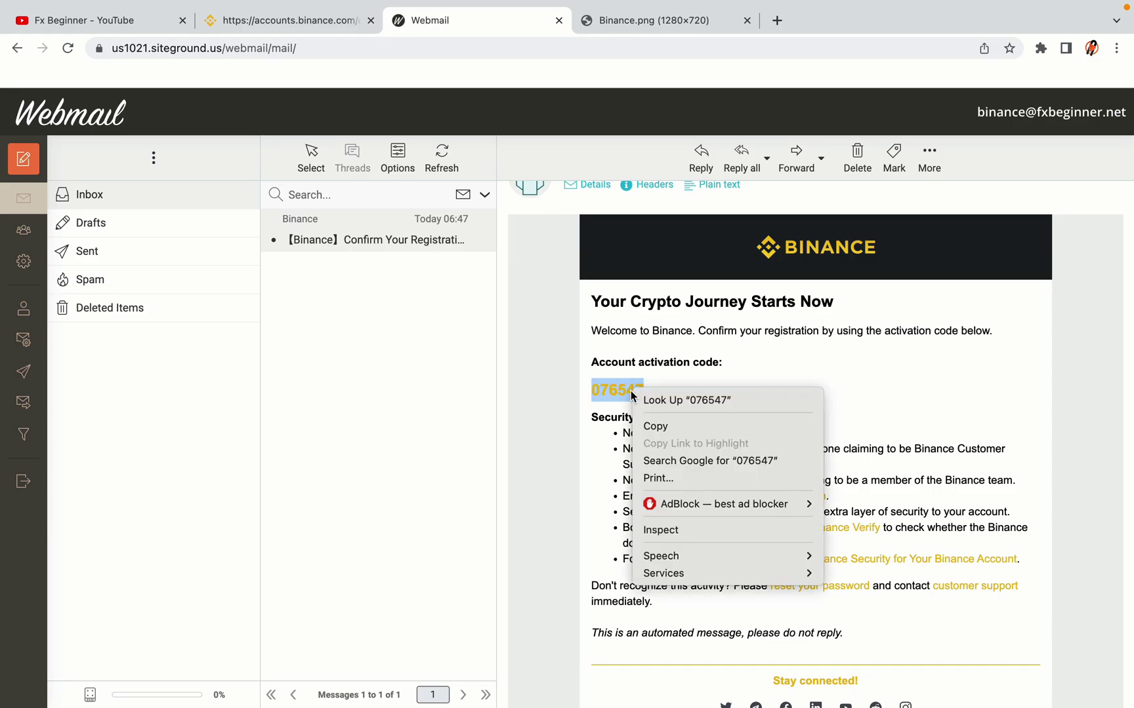
click(650, 425)
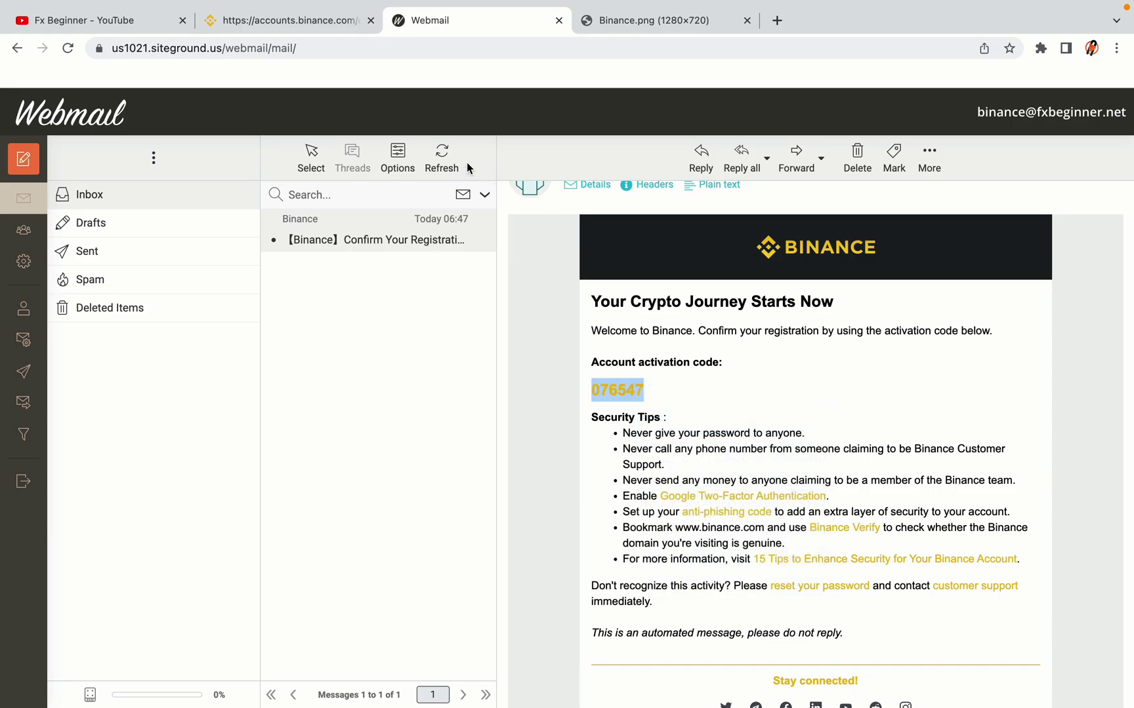
click(296, 21)
Paste the copied activation code into the Email Verification Code field and submit it.
click(319, 359)
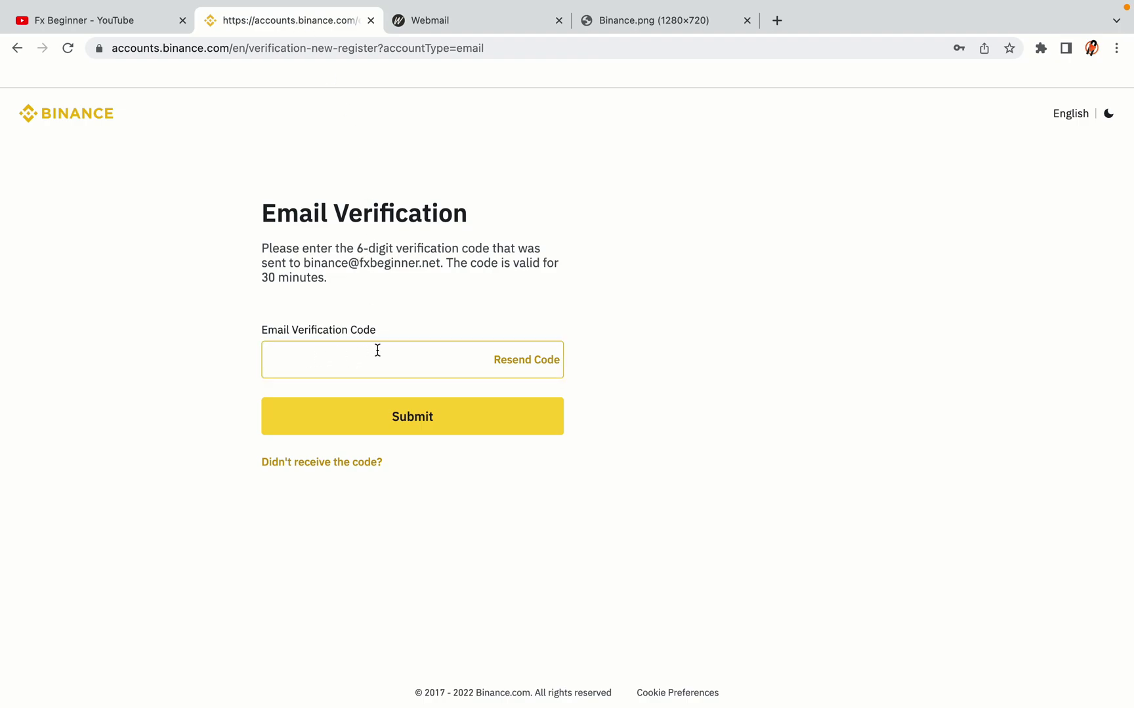
key(super+v)
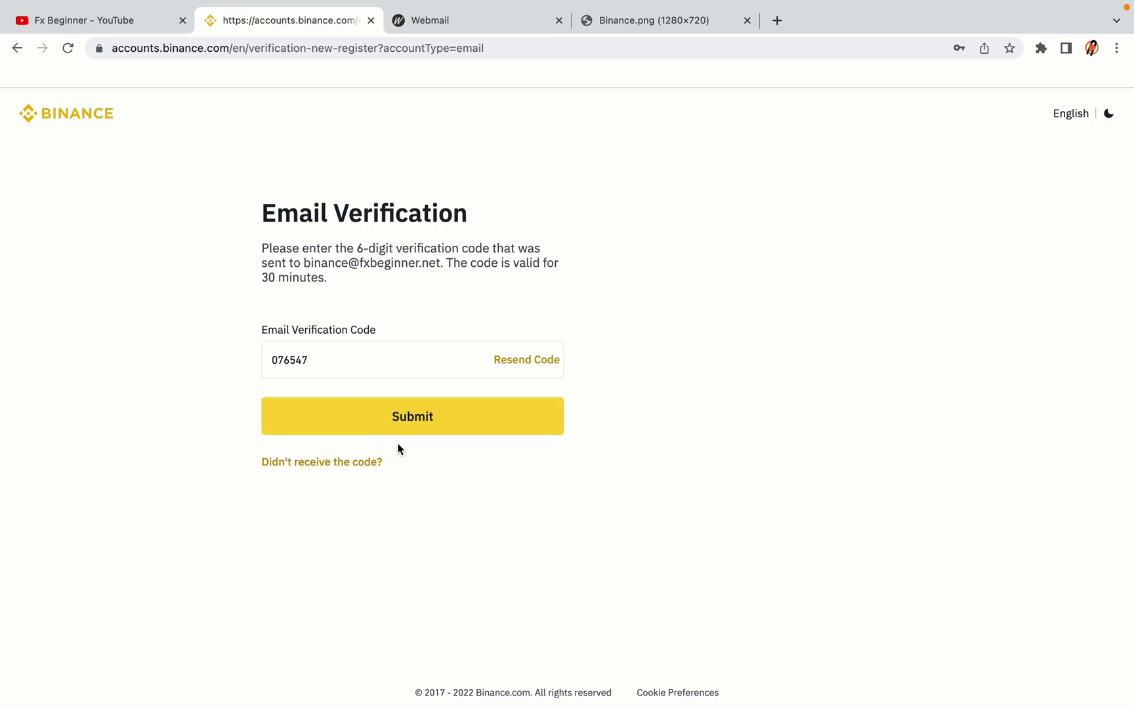
click(523, 431)
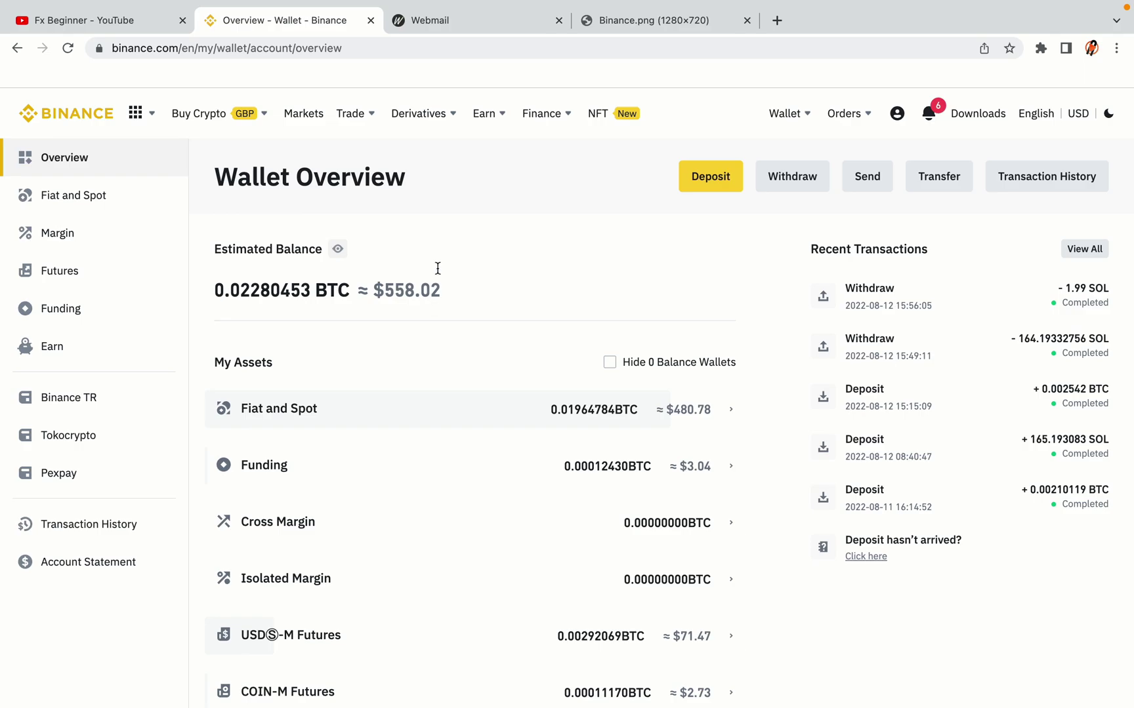
Look over the Wallet Overview assets and show the Buy Crypto menu options.
scroll(698, 306, down, 3)
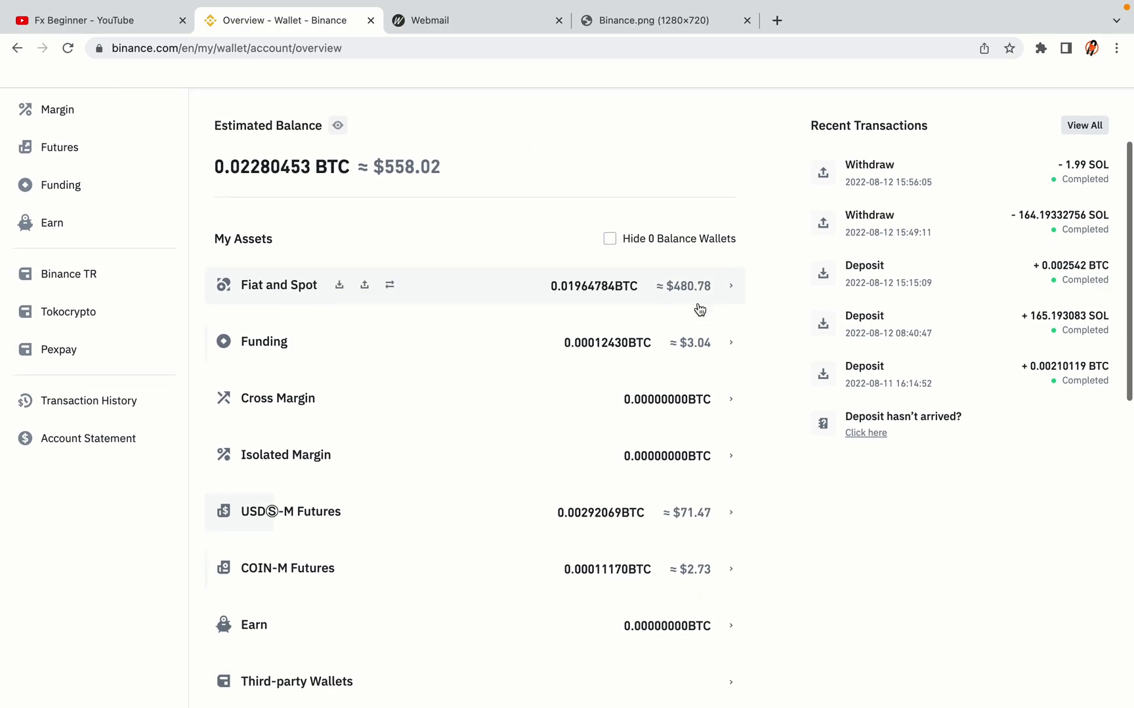
scroll(698, 304, down, 3)
scroll(698, 304, up, 6)
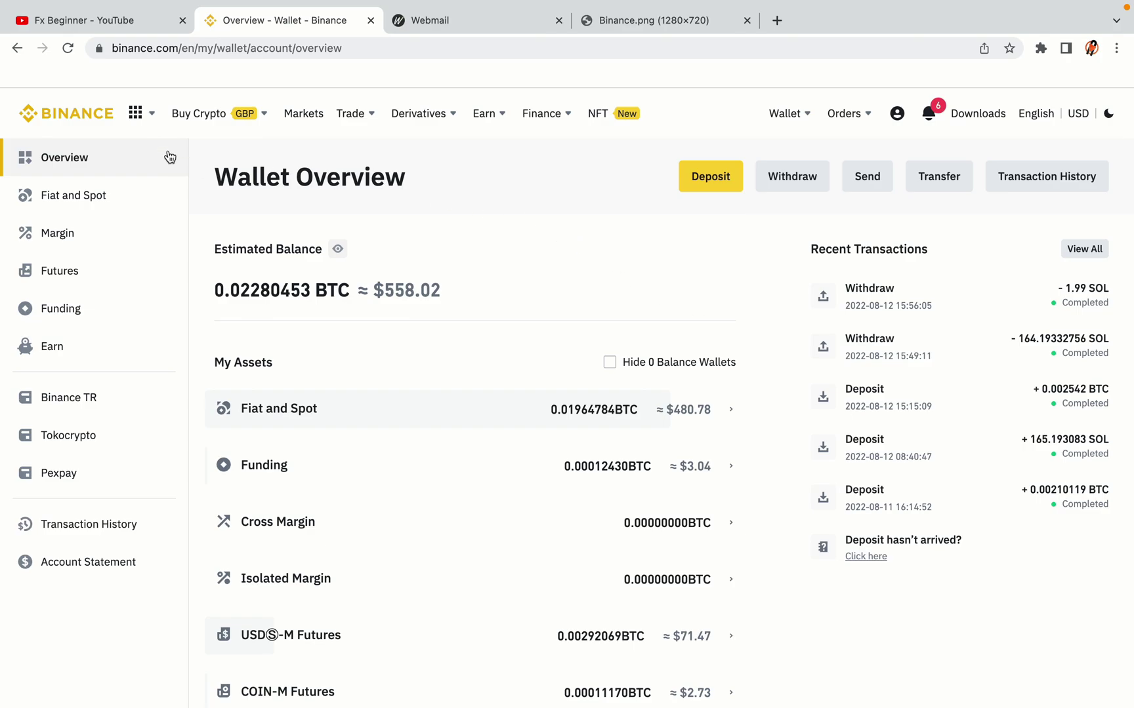
mouse_move(220, 117)
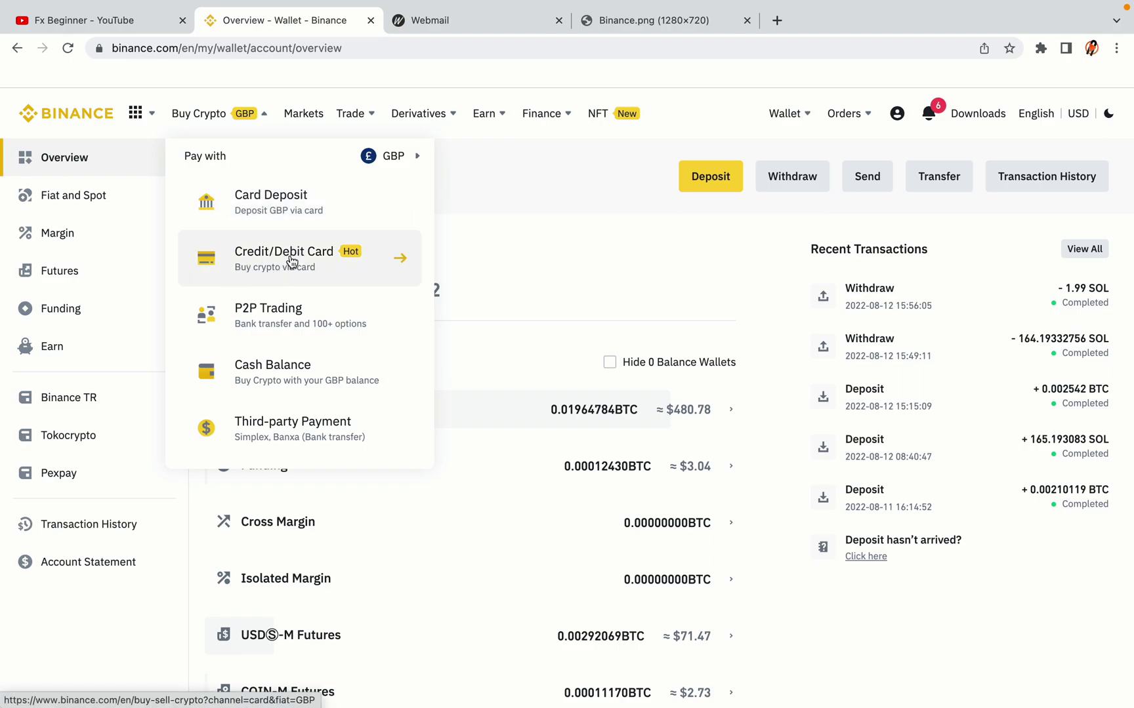
Check the Trade menu, then return to the Binance homepage via the logo.
mouse_move(350, 115)
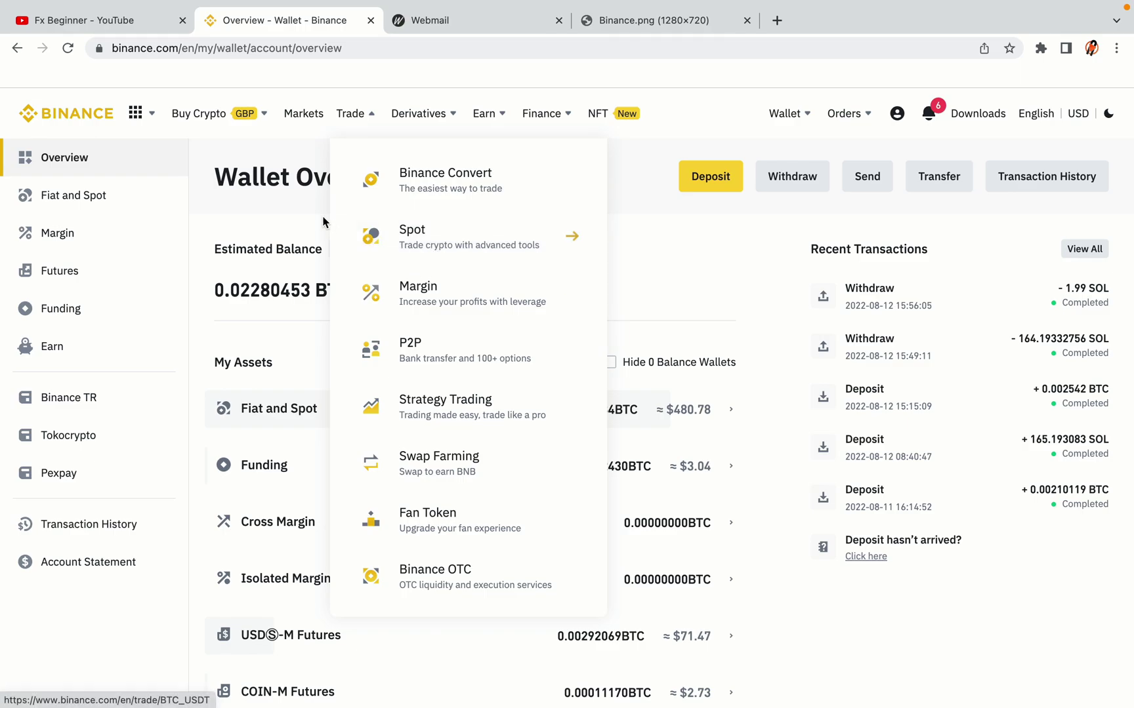
click(74, 108)
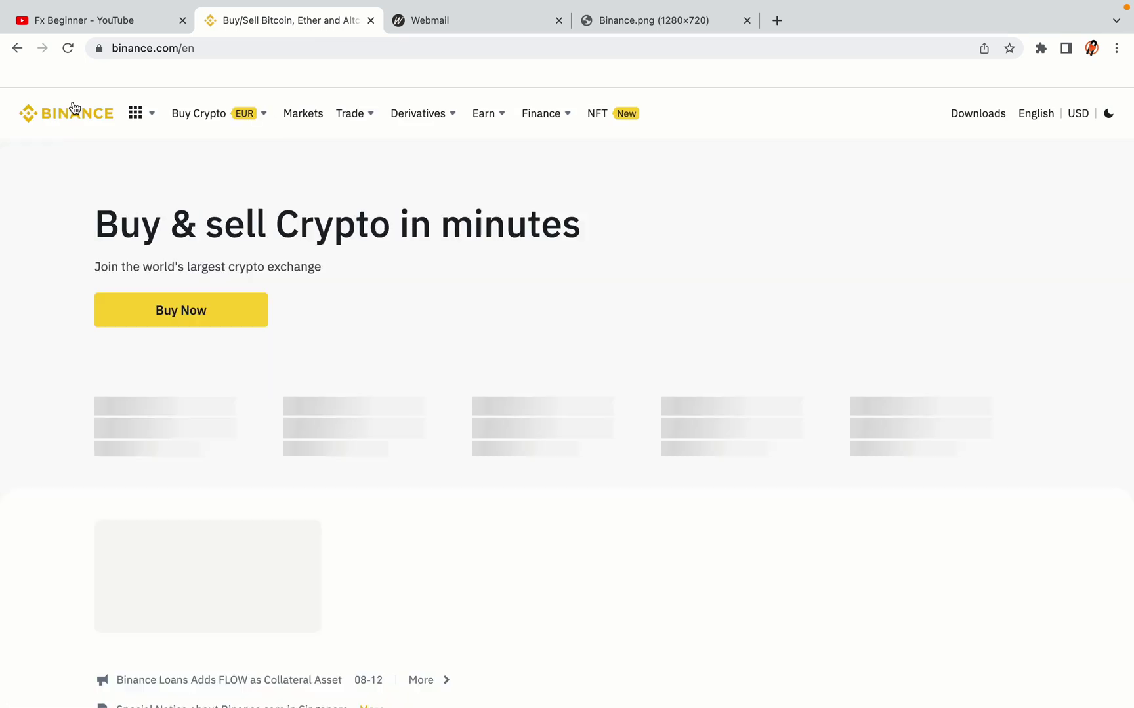